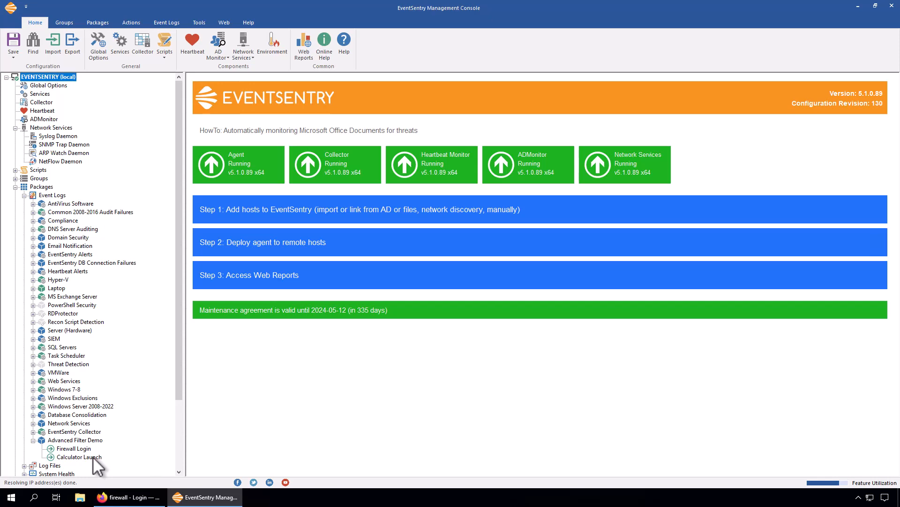
Review the Calculator Launch filter's advanced email subject and message override, closing the options without changes
left_click(93, 456)
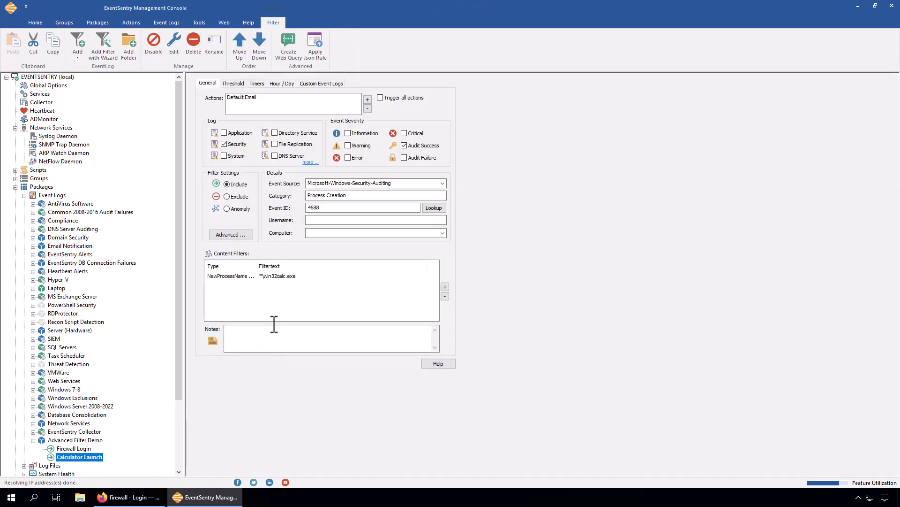
left_click(242, 234)
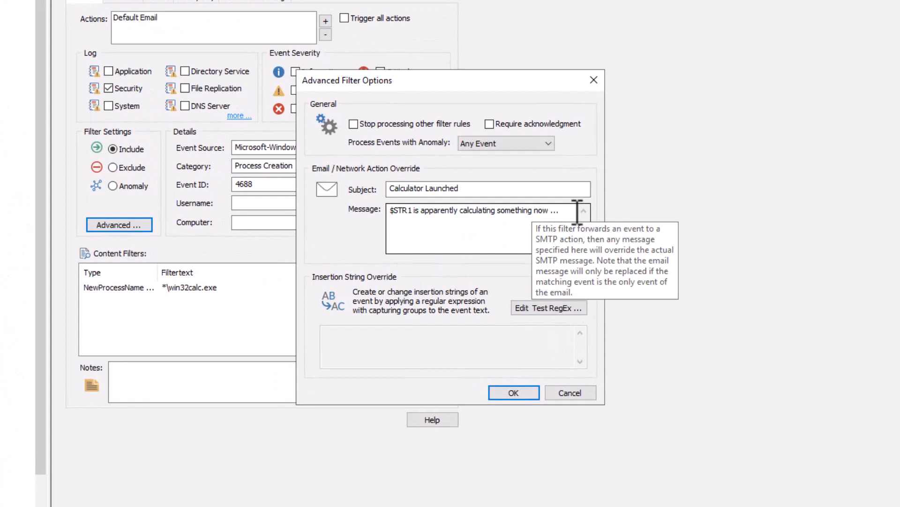
left_click_drag(577, 210, 382, 208)
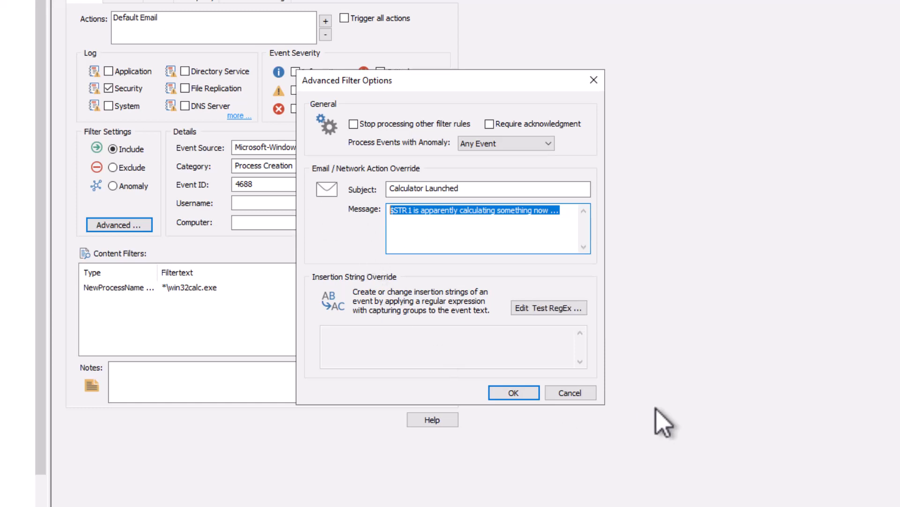
left_click(585, 394)
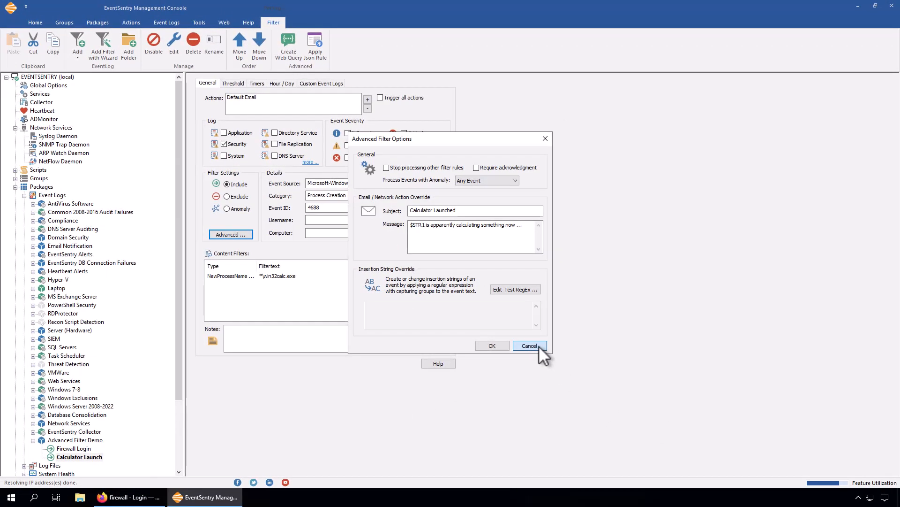
left_click(529, 346)
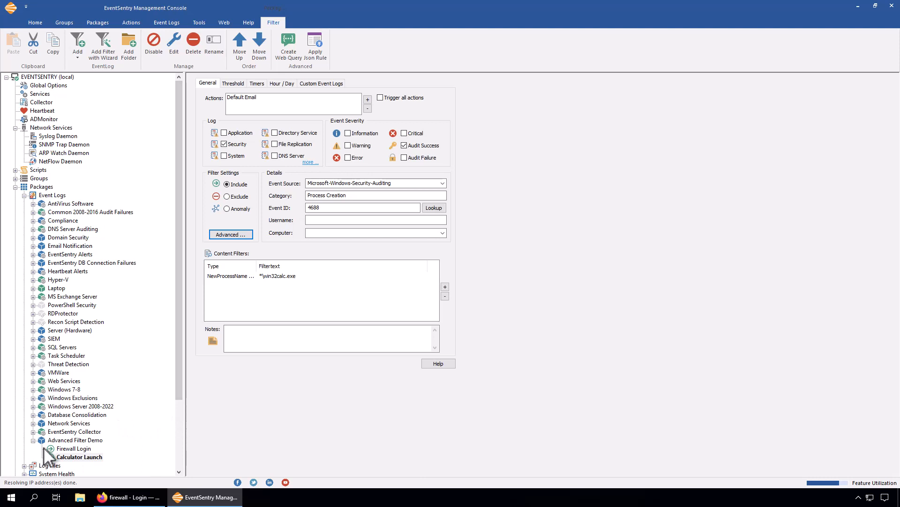
Open the Firewall Login filter and examine the sample syslog message stored in its notes
left_click(64, 449)
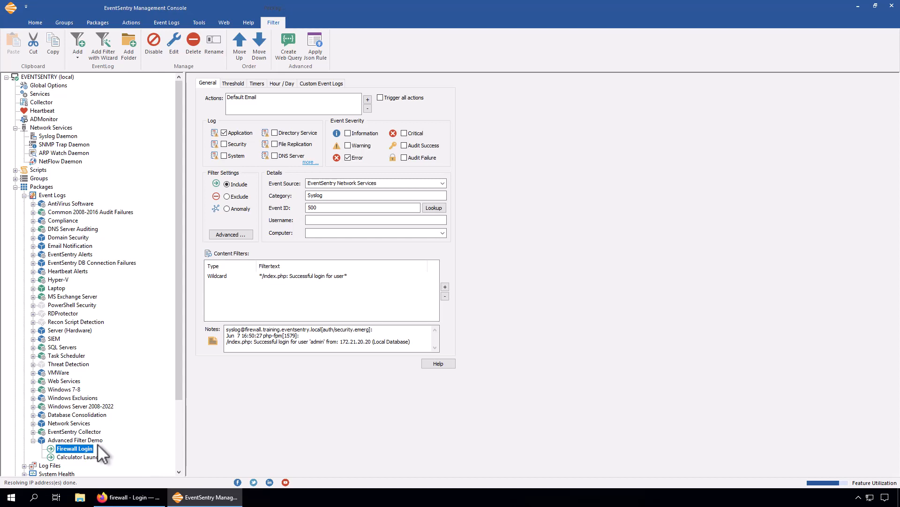
left_click_drag(225, 329, 235, 329)
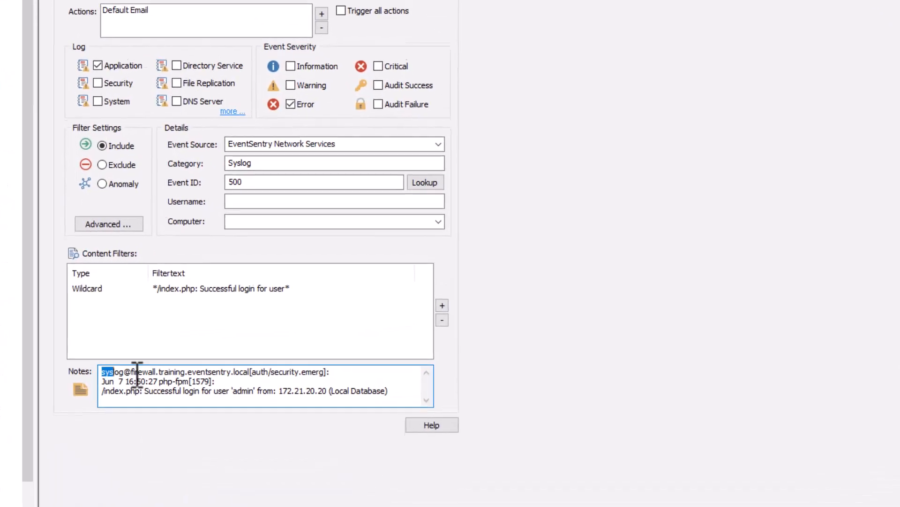
left_click_drag(136, 375, 396, 392)
left_click(396, 391)
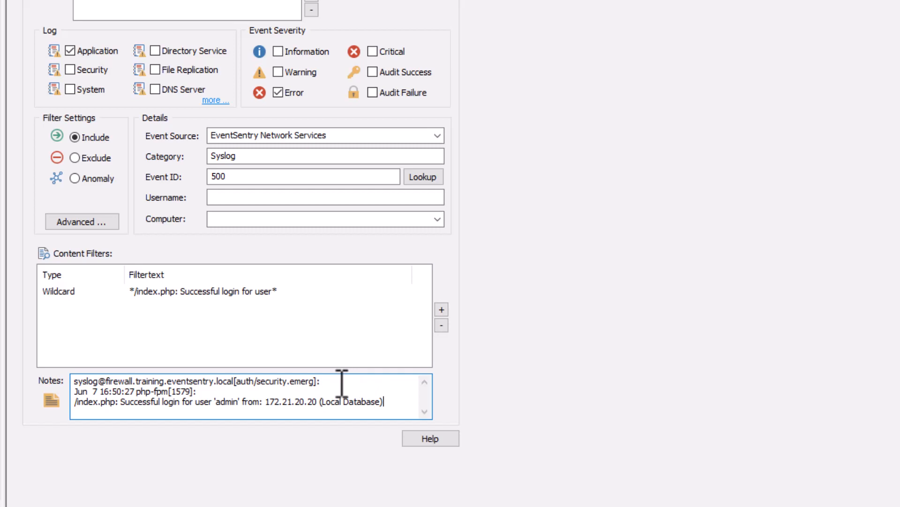
left_click(342, 382)
left_click(342, 391)
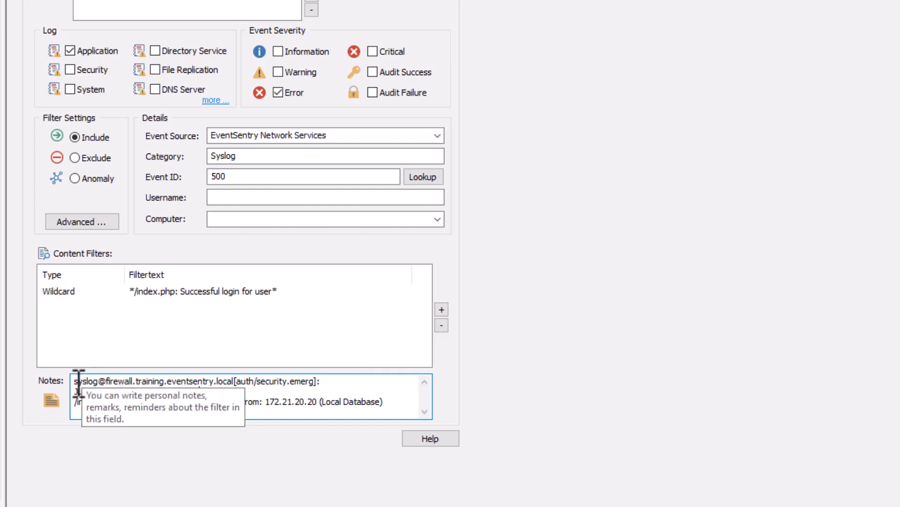
left_click_drag(76, 382, 322, 381)
left_click(109, 391)
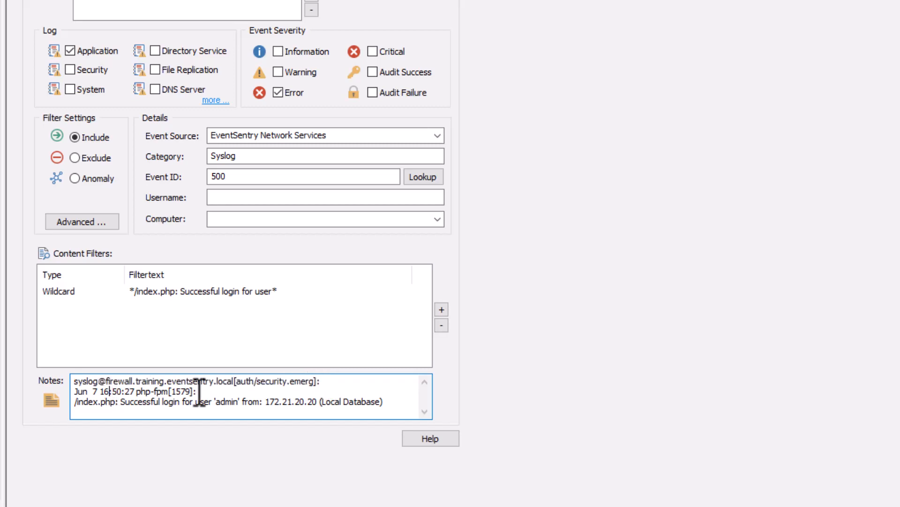
left_click(141, 408)
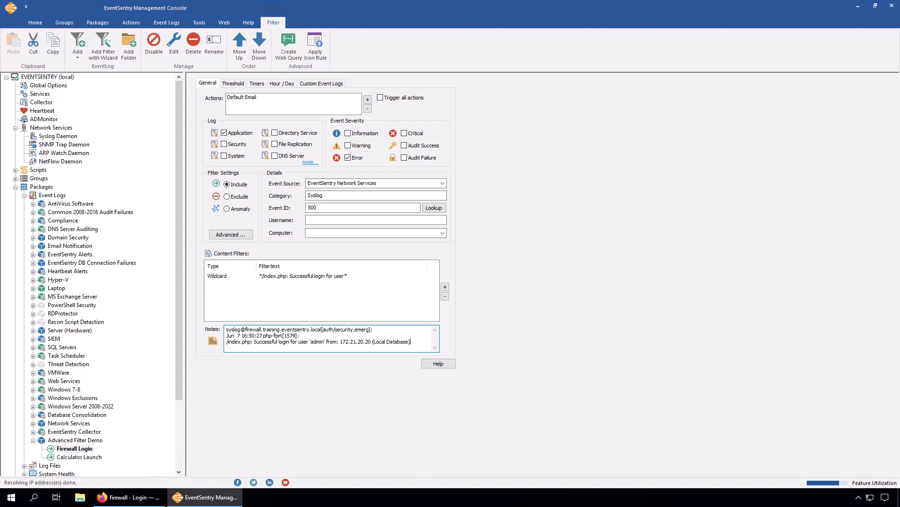
Compare the Firewall Login filter's wildcard content filter with the username and IP address in the sample message
left_click(297, 275)
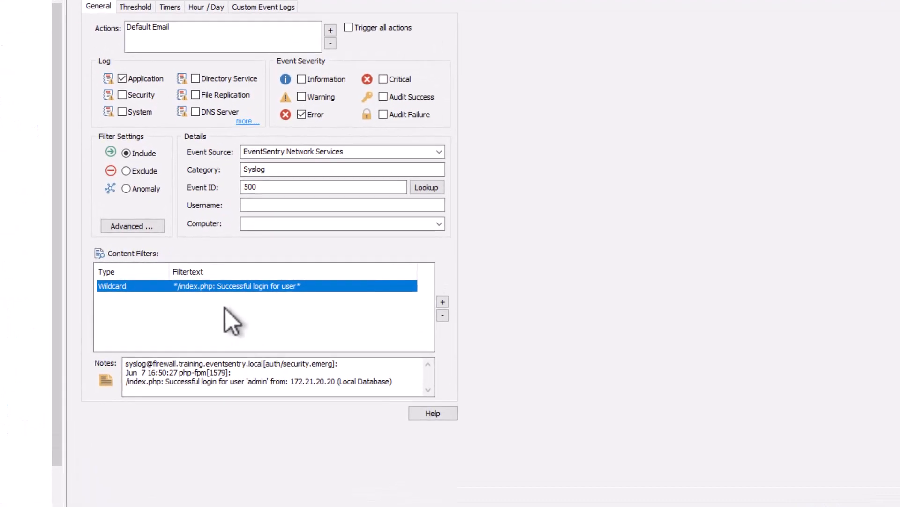
mouse_move(188, 324)
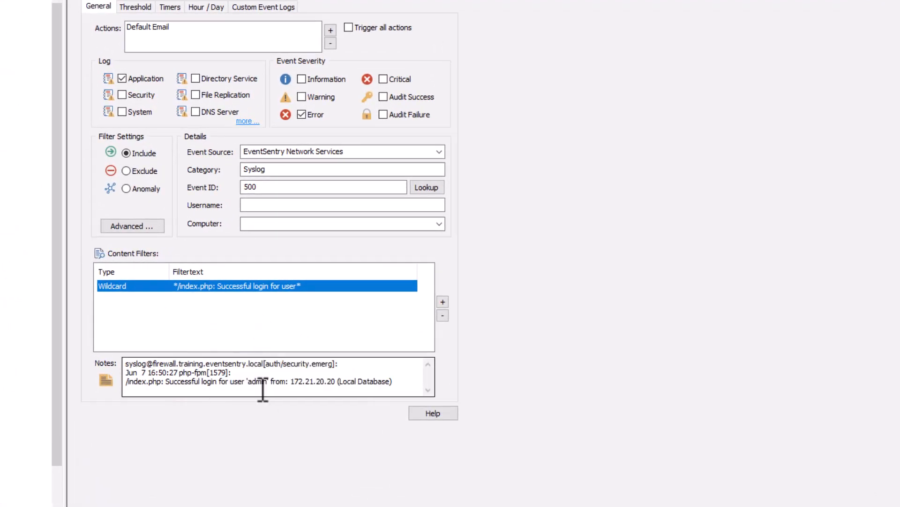
mouse_move(294, 292)
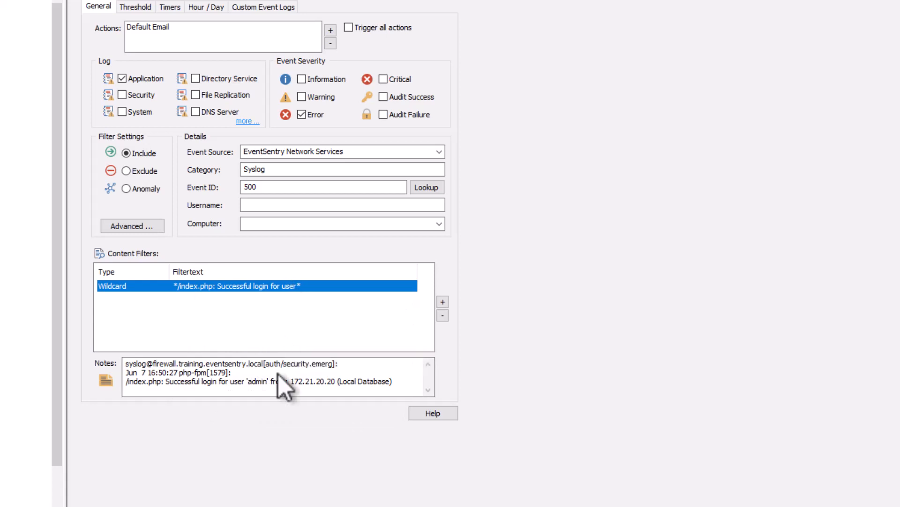
left_click(261, 381)
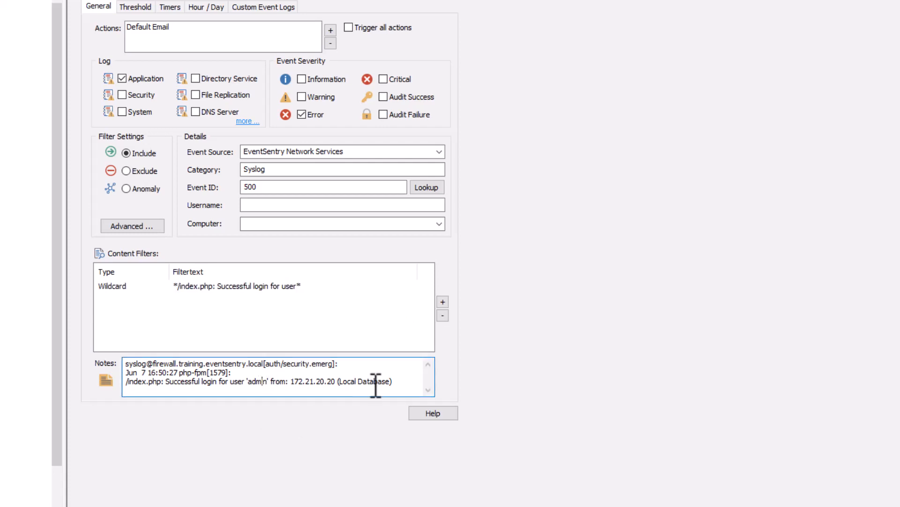
left_click(406, 387)
Open the filter's advanced options and view the regular expression used for its insertion string override
left_click(151, 227)
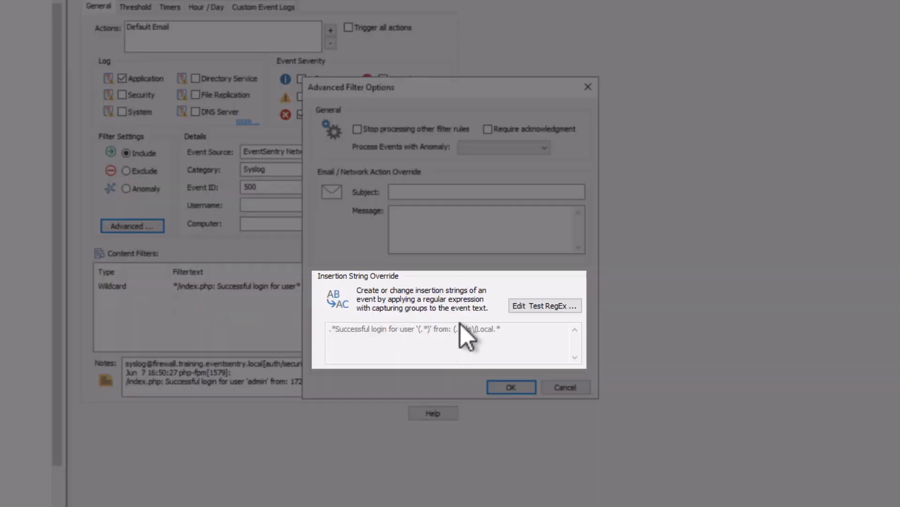
left_click(541, 307)
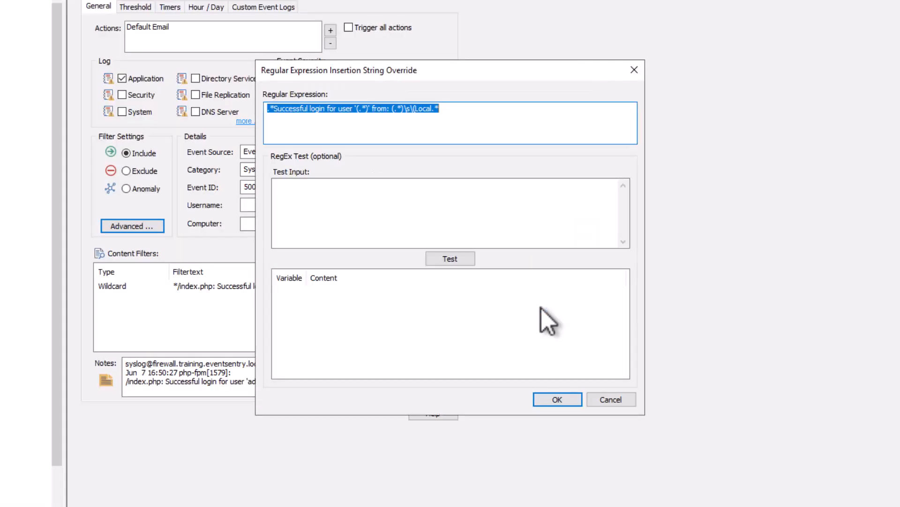
left_click(452, 114)
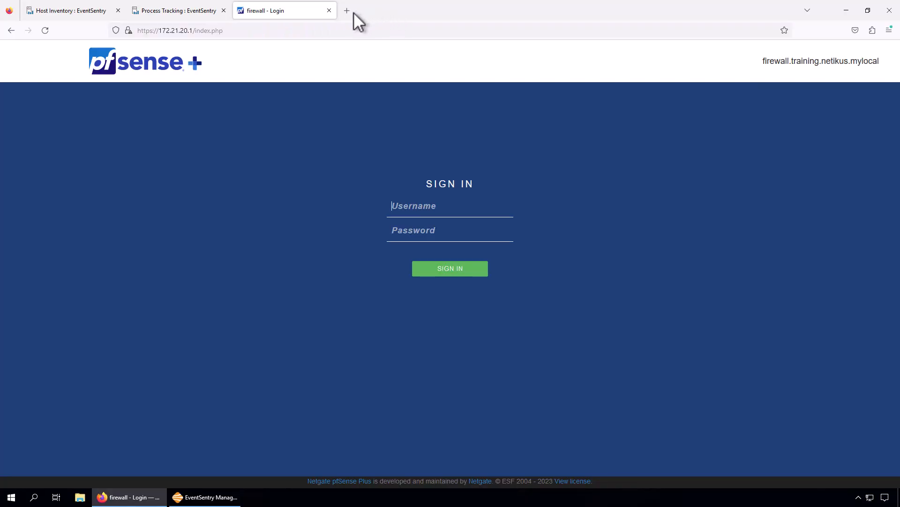
Search for regex101 in a new Firefox tab, view the site, close it and return to the EventSentry Management Console
left_click(348, 10)
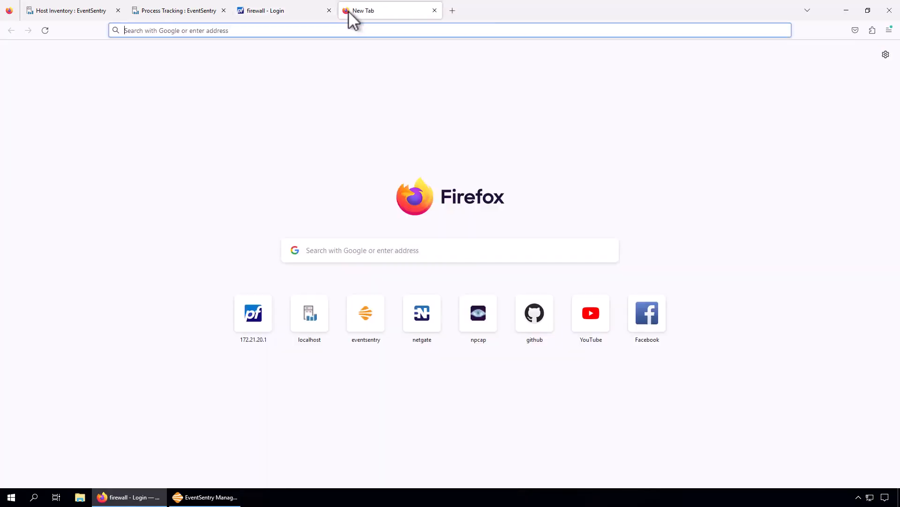
type("regex101")
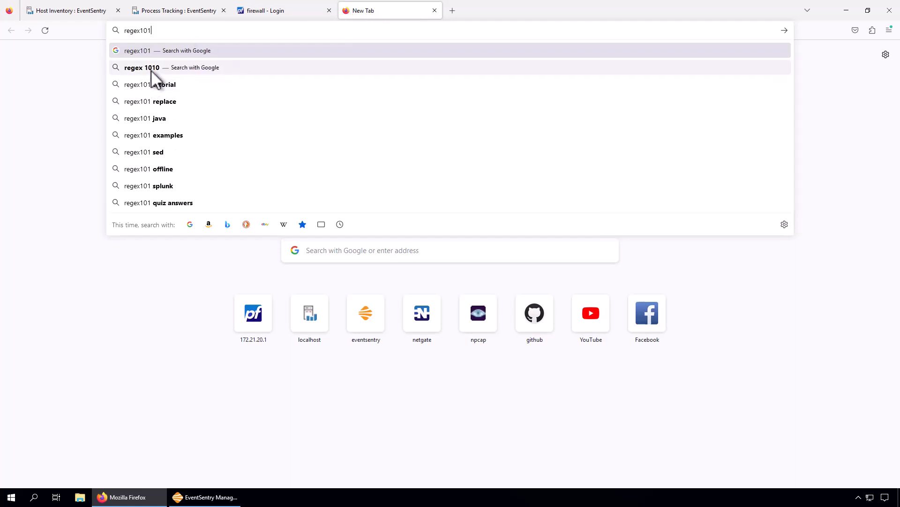
key("Return")
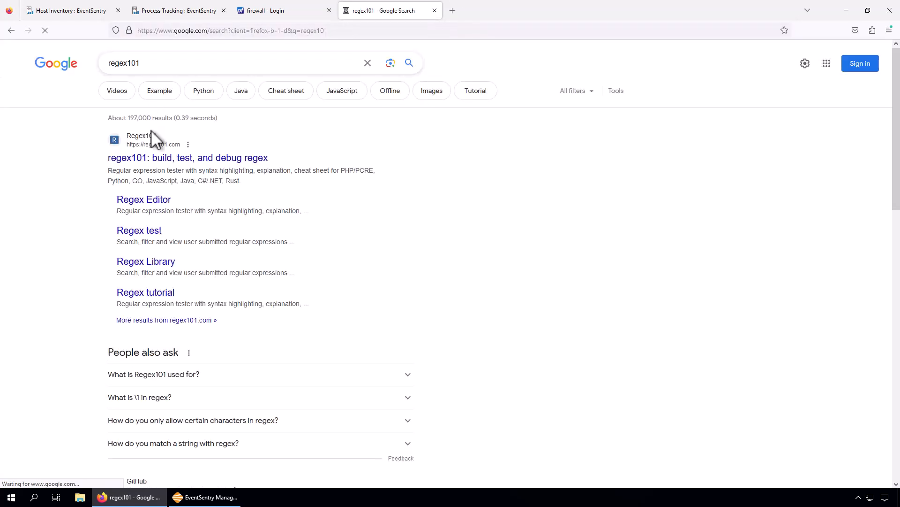
left_click(156, 165)
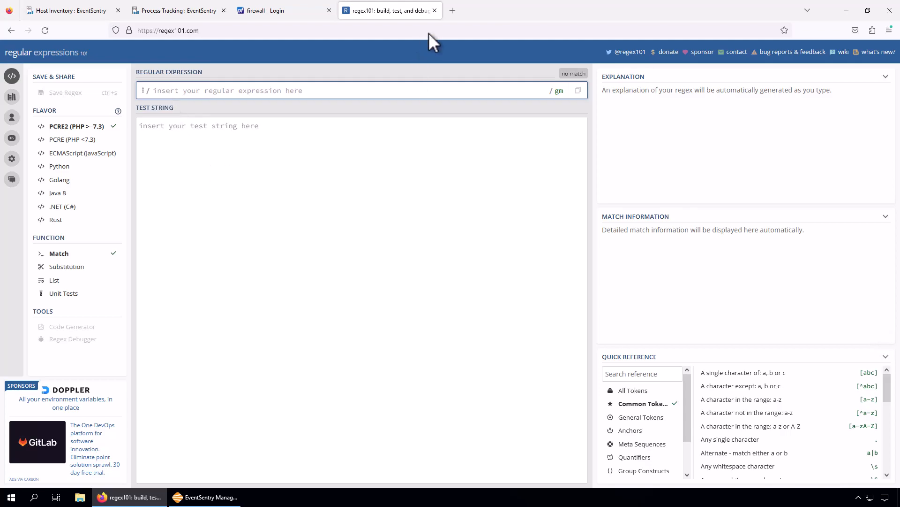
left_click(435, 11)
left_click(219, 498)
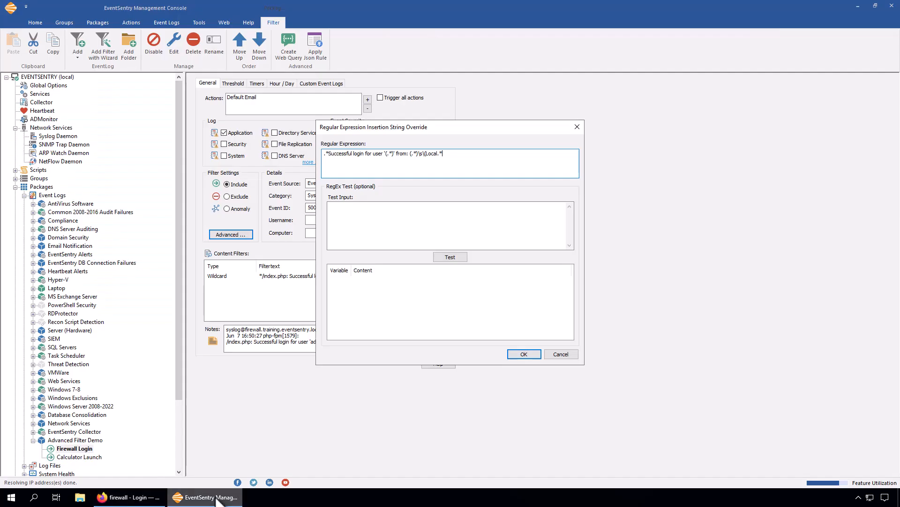
Leave the regular expression editor and advanced options, and copy the entire sample syslog message from the filter's notes
left_click(348, 216)
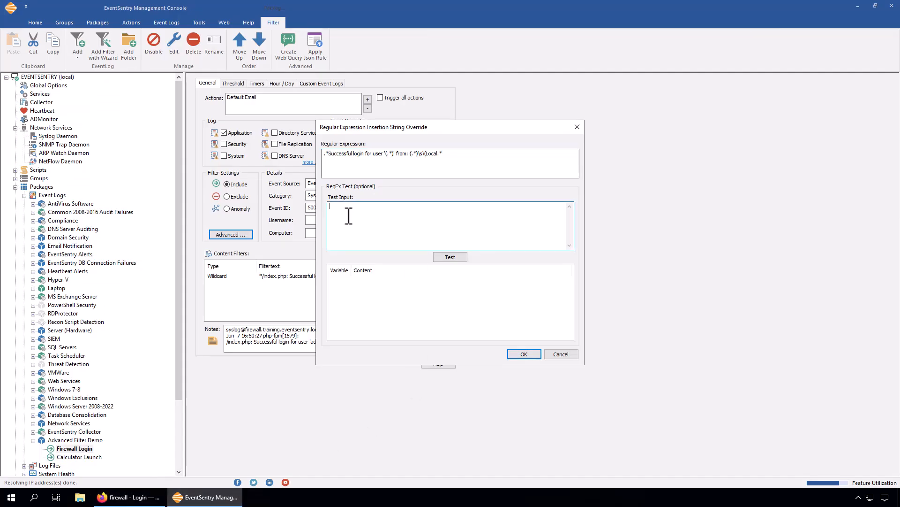
left_click(560, 354)
left_click(530, 347)
left_click_drag(413, 341, 194, 325)
key("ctrl+c")
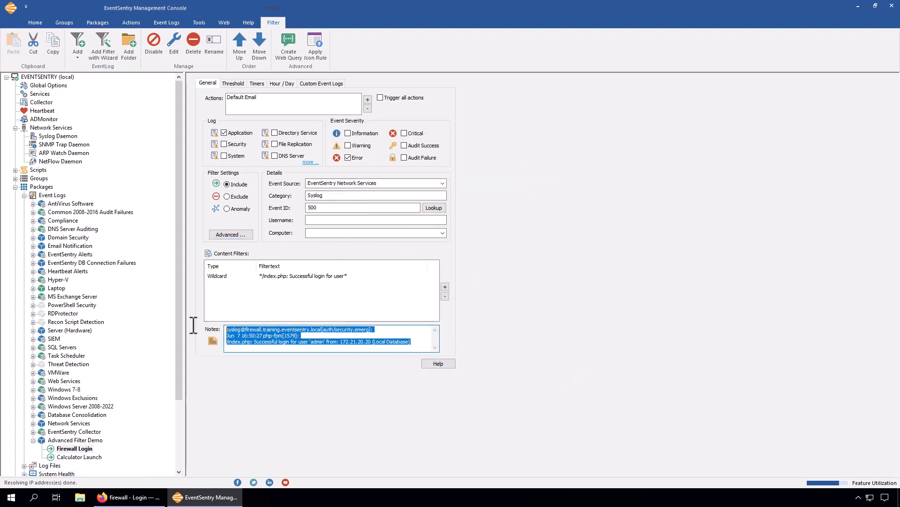
Reopen the insertion string override editor and paste the copied syslog message as the regex test input
left_click(237, 234)
left_click(505, 290)
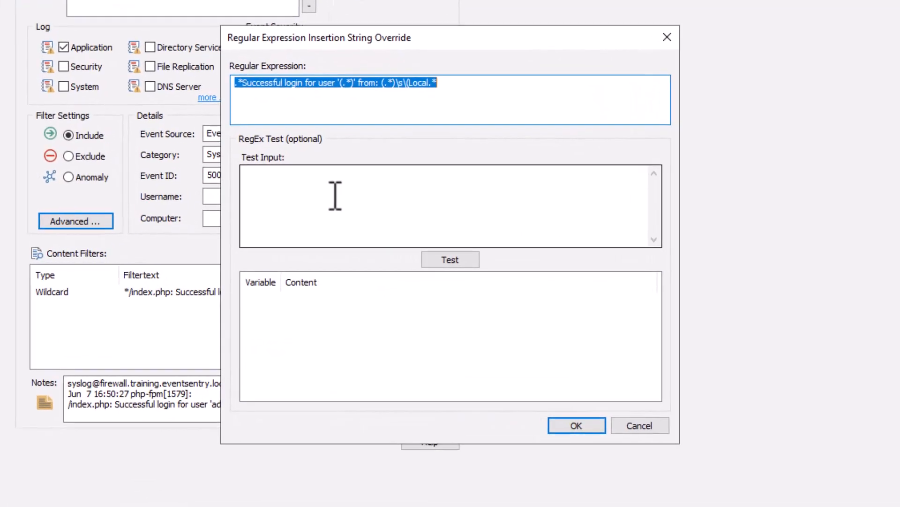
left_click(382, 219)
key("ctrl+v")
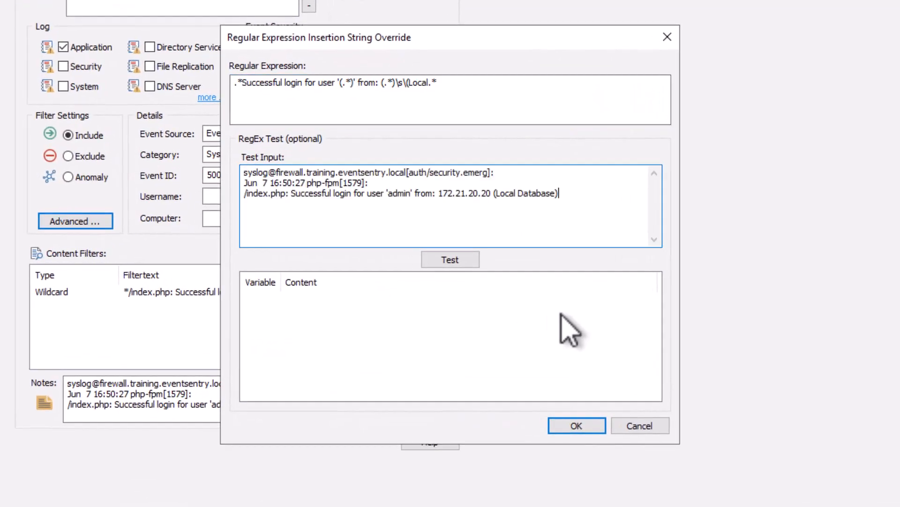
Join the test message into a single line, test the regular expression, check both captured variables and accept the override
key("Up")
key("Up")
key("Delete")
key("Delete")
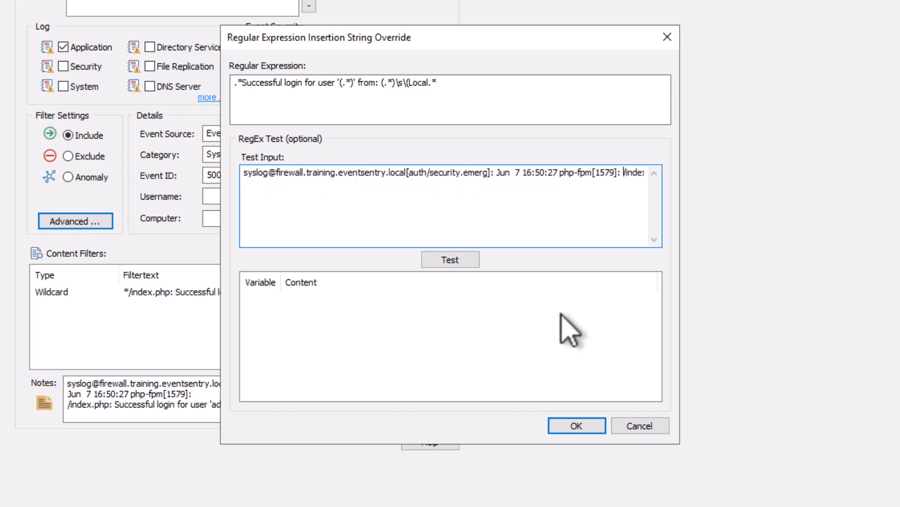
left_click(465, 258)
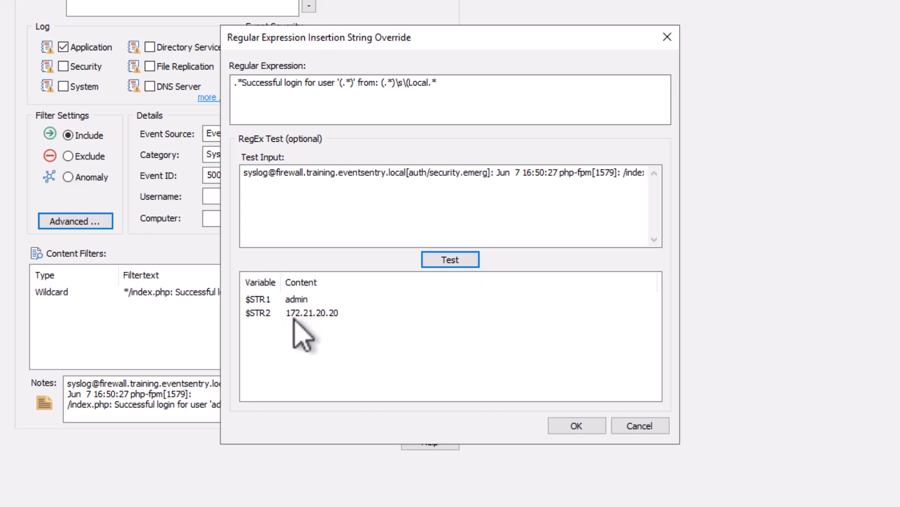
left_click(308, 299)
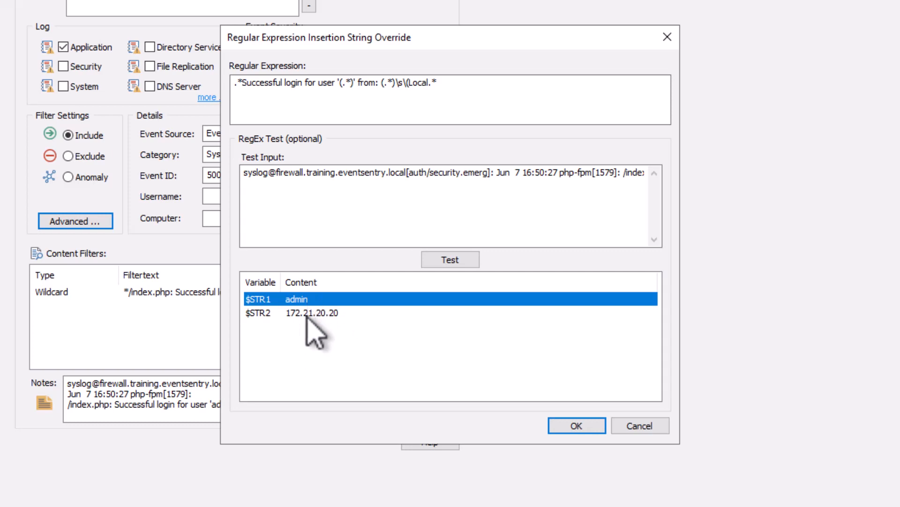
left_click(308, 314)
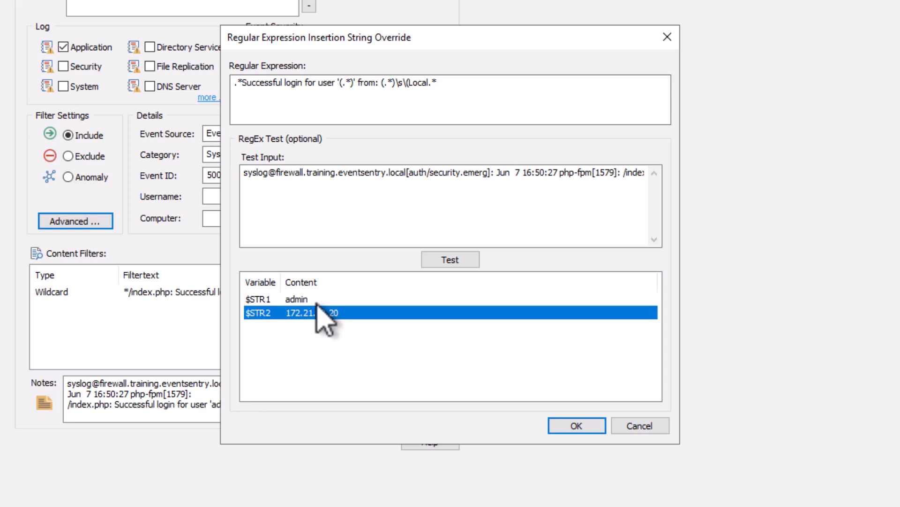
left_click(588, 427)
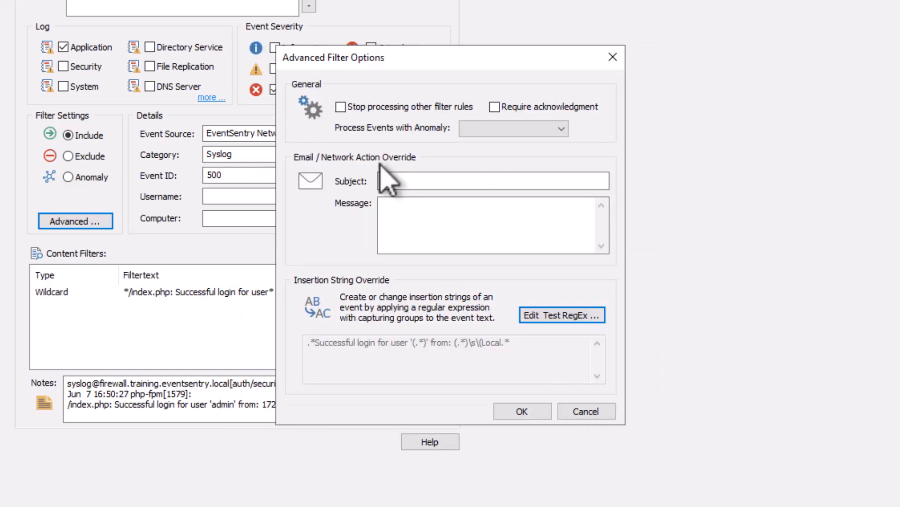
Override the filter's email subject with "Firewall Login" and its message with "$STR1 logged on to the firewall from IP $STR2", and accept the advanced options
left_click(464, 181)
type("Firewall Login")
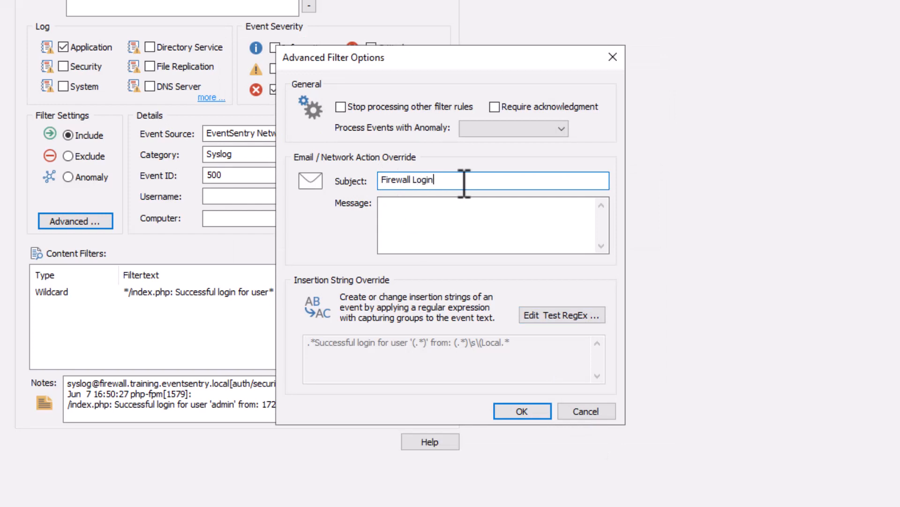
left_click(523, 224)
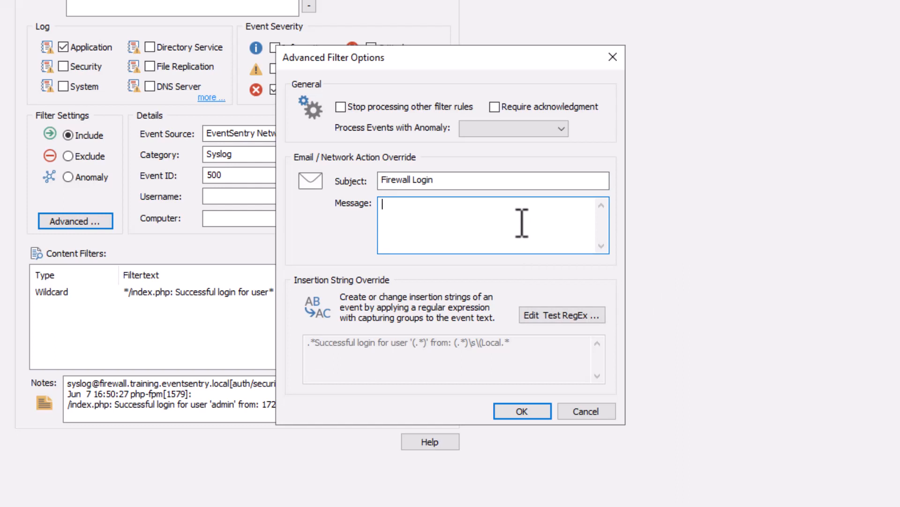
type("$STR1 logged on to ")
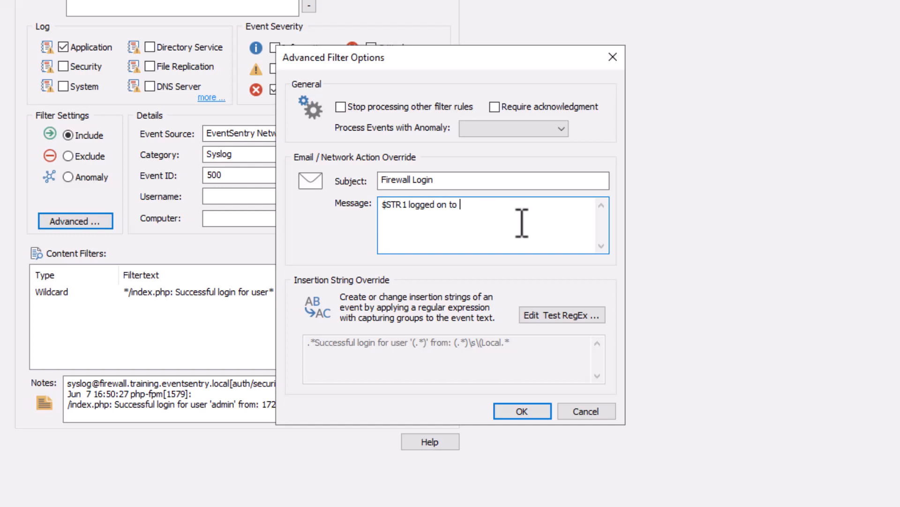
type("the firewall from IP $STR2")
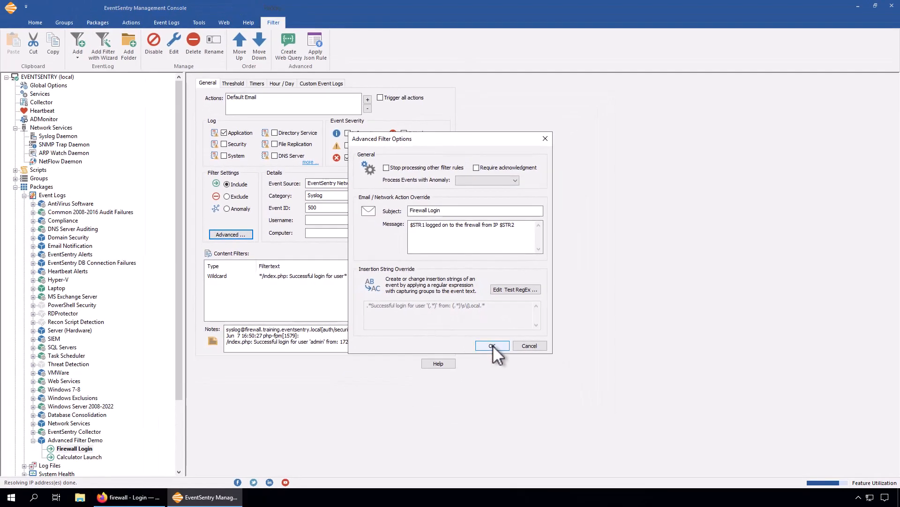
left_click(492, 346)
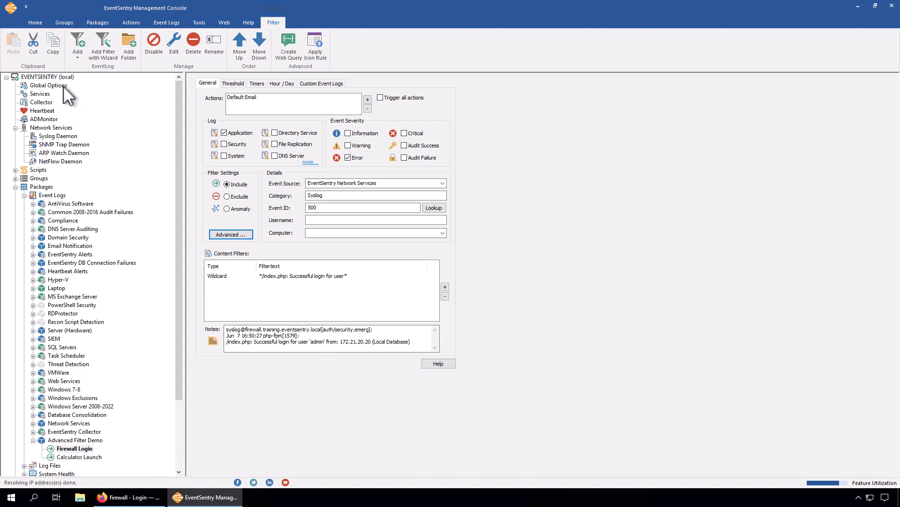
Go to the EVENTSENTRY (local) overview and save and deploy the configuration
left_click(60, 76)
left_click(13, 56)
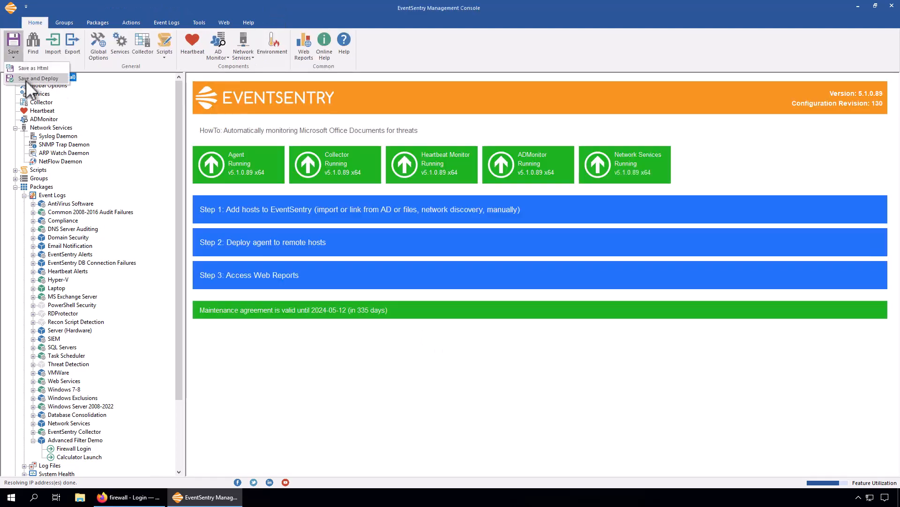
left_click(26, 79)
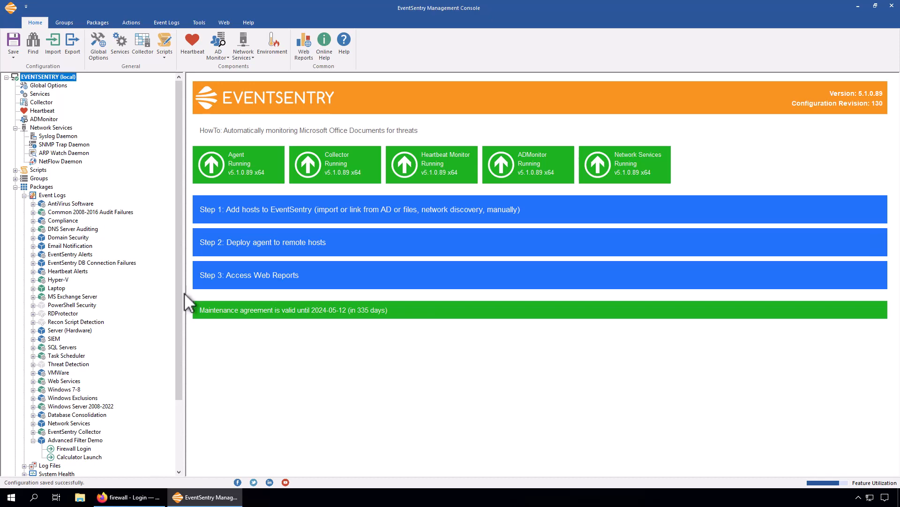
Examine the newest event in the local Application log for the configuration update, close its details and return to the Firewall Login filter
left_click(179, 407)
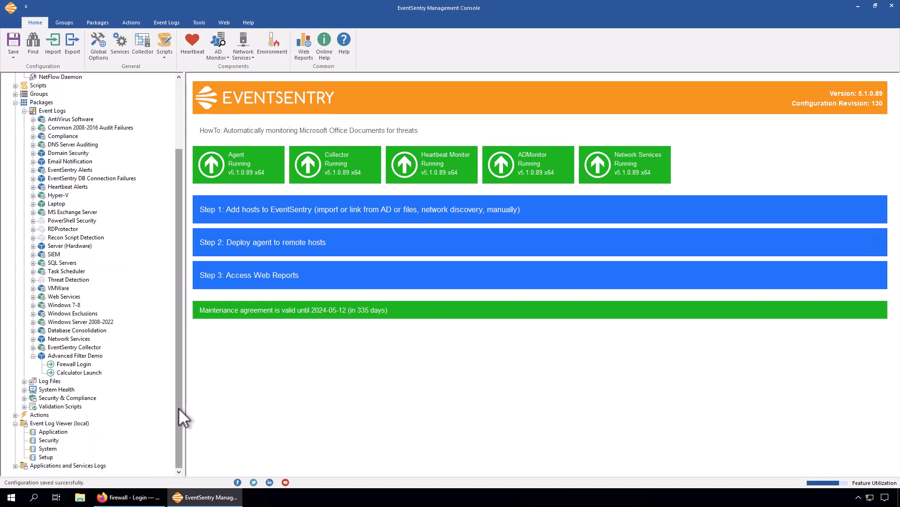
left_click(53, 431)
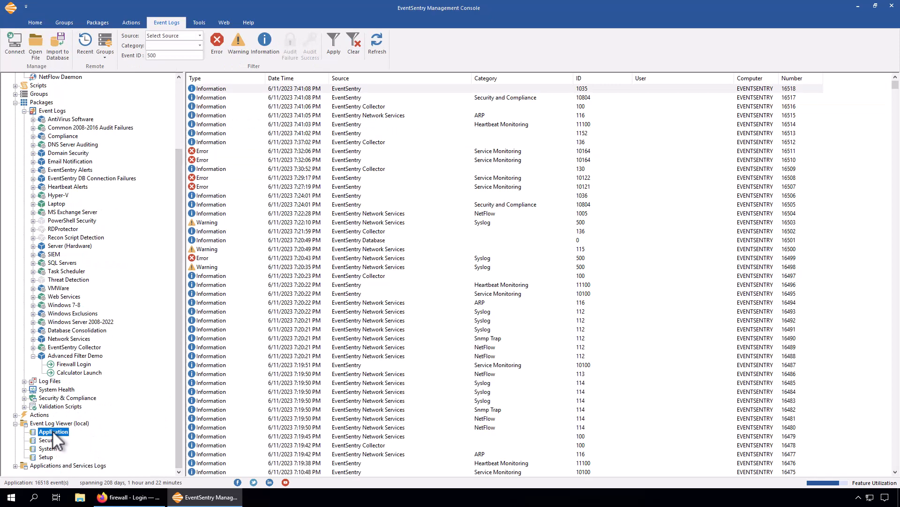
double_click(288, 88)
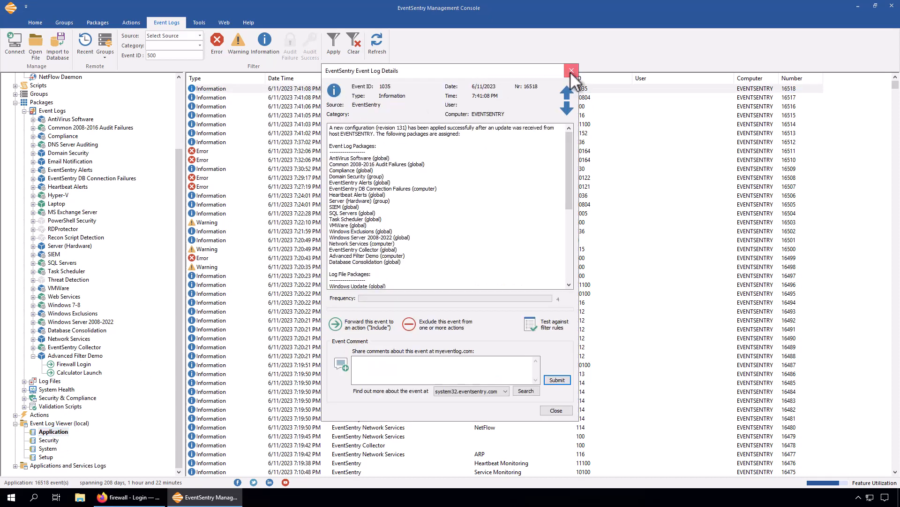
left_click(571, 70)
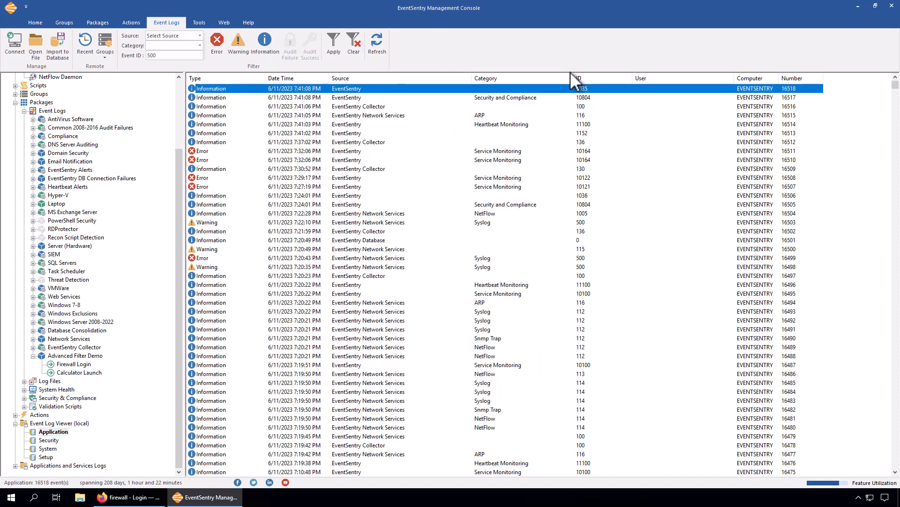
left_click(78, 365)
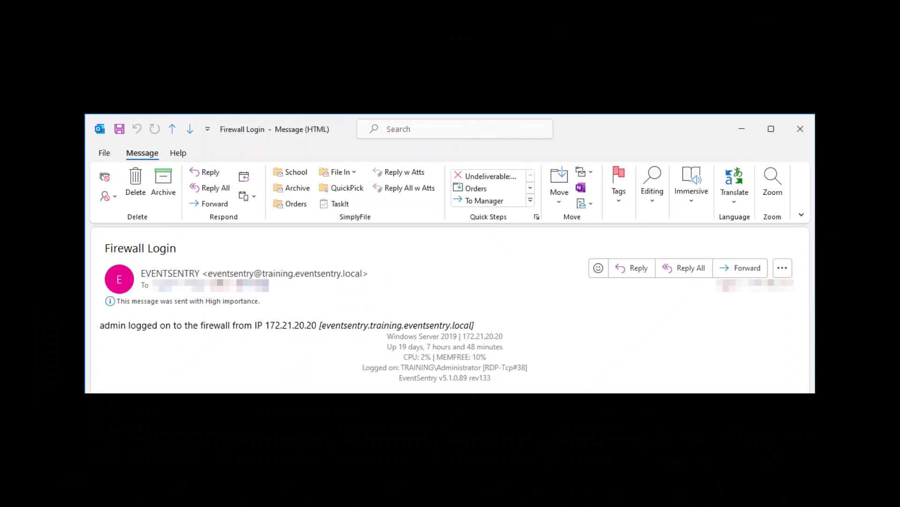